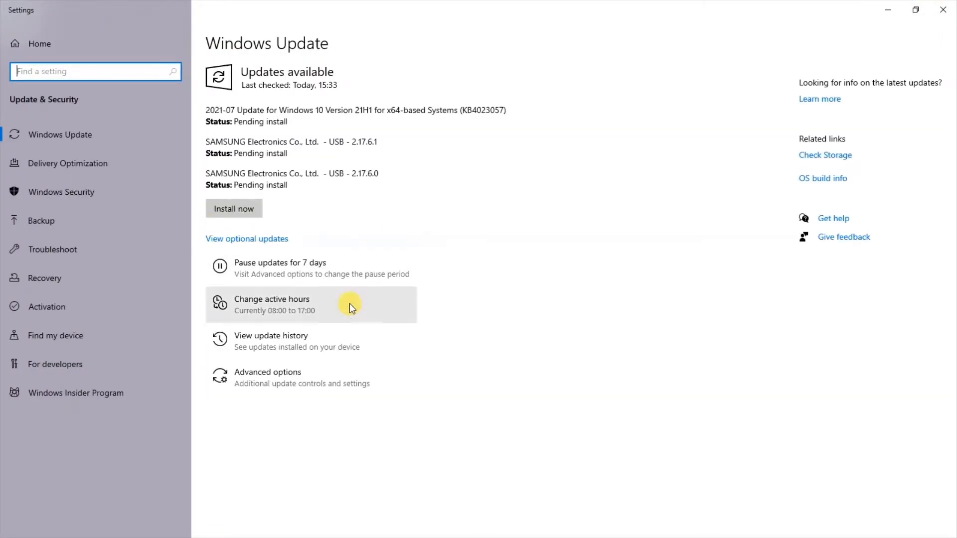
Open the advanced options of Delivery Optimization from the Windows Update advanced settings
left_click(316, 377)
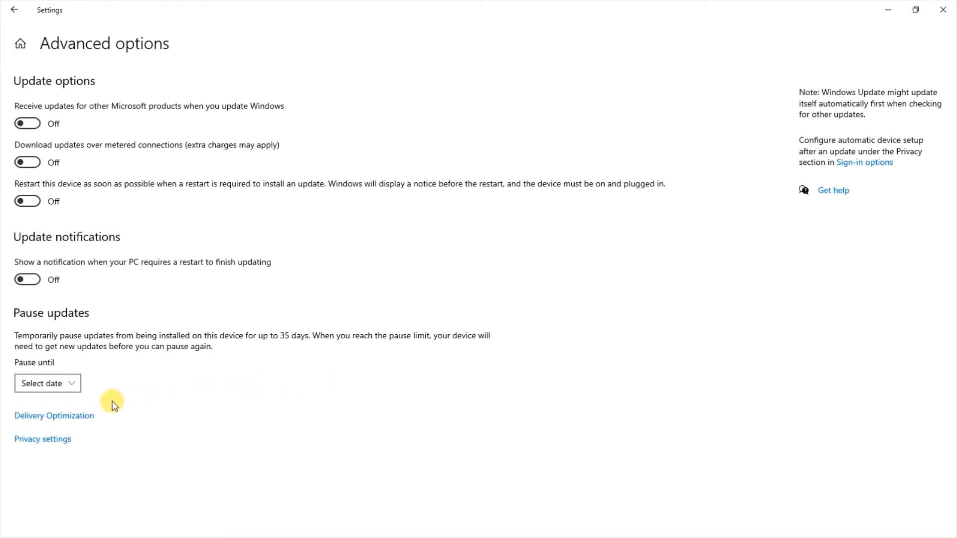
left_click(90, 417)
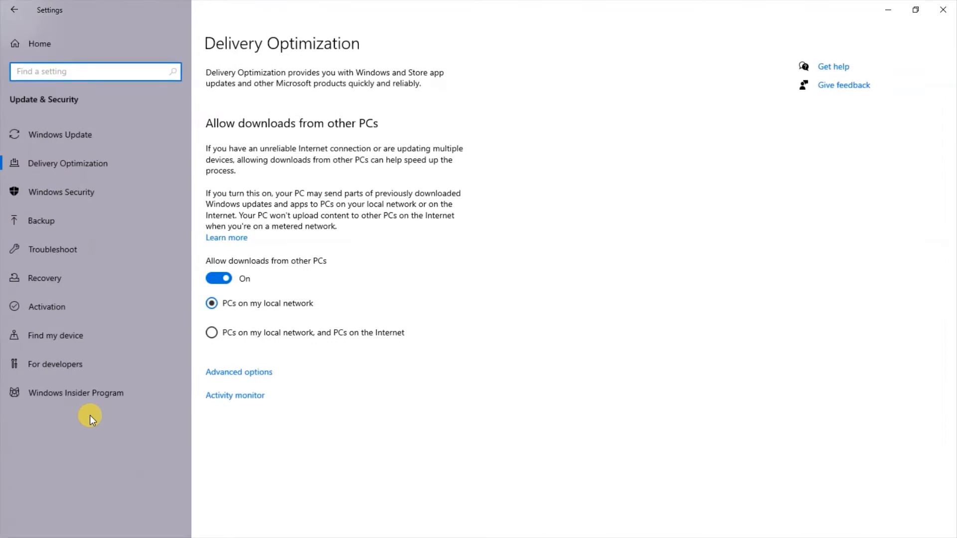
left_click(244, 377)
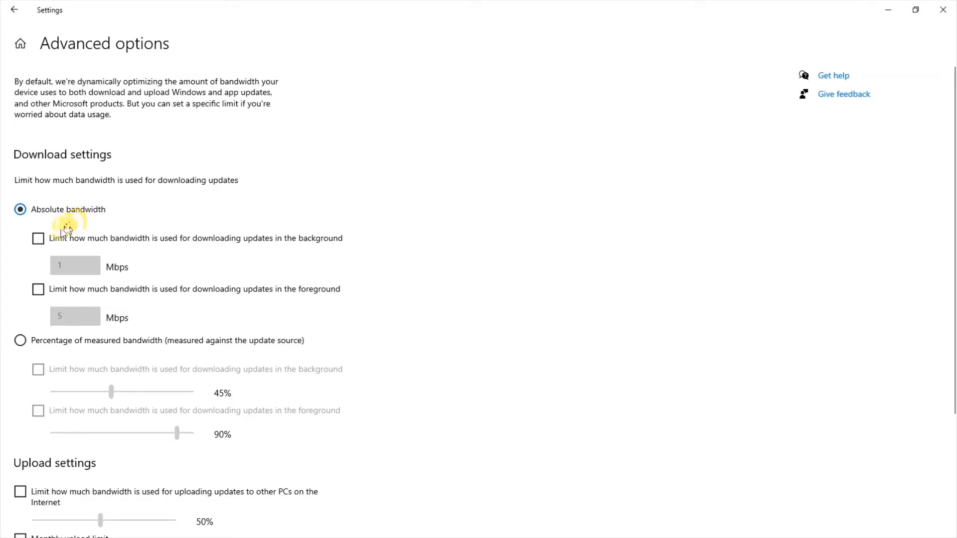
Enable the absolute bandwidth limits for background and foreground update downloads and set both to 2 Mbps
left_click(39, 239)
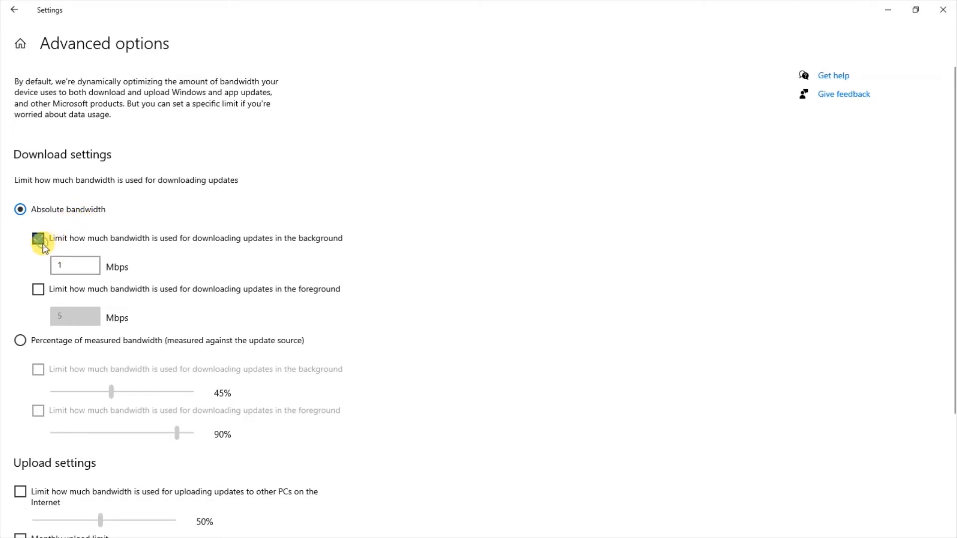
left_click(39, 290)
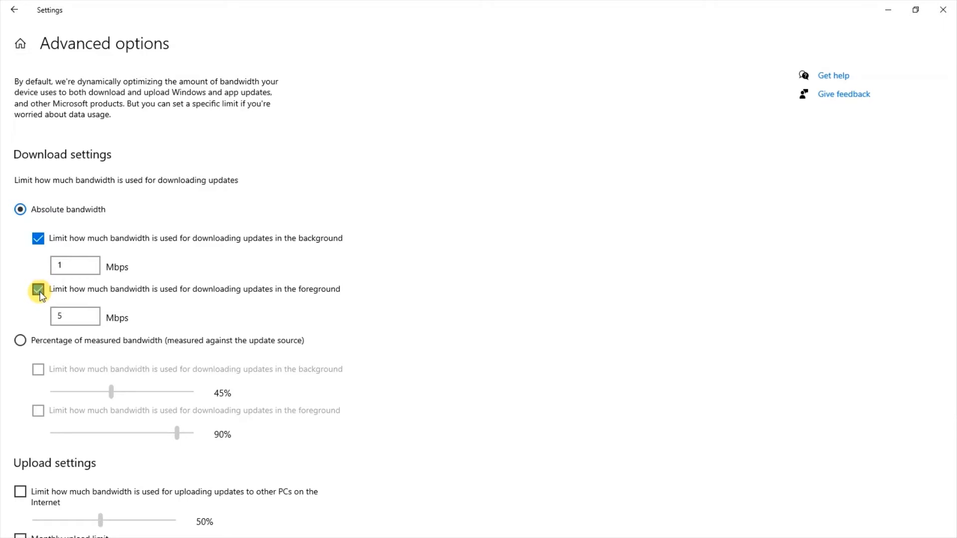
double_click(75, 265)
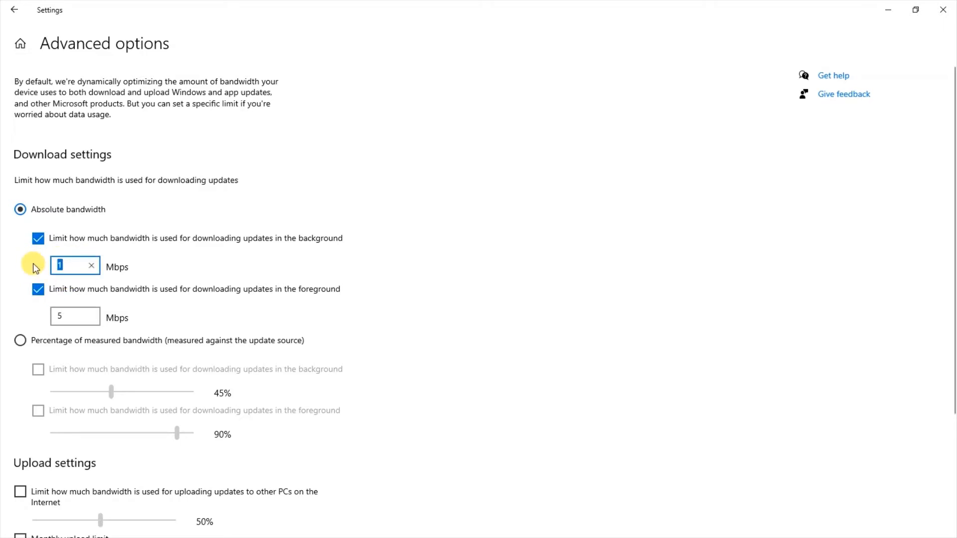
type("2")
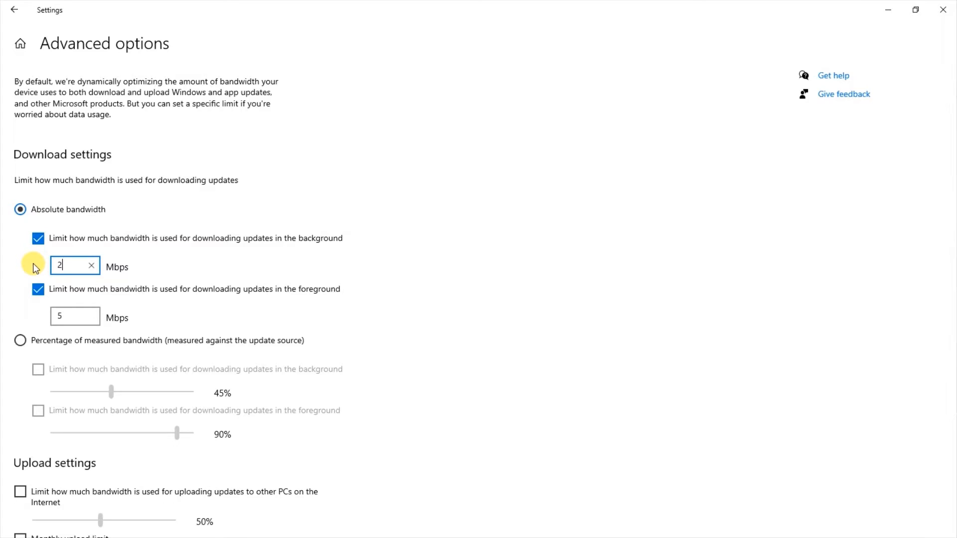
double_click(56, 316)
type("2")
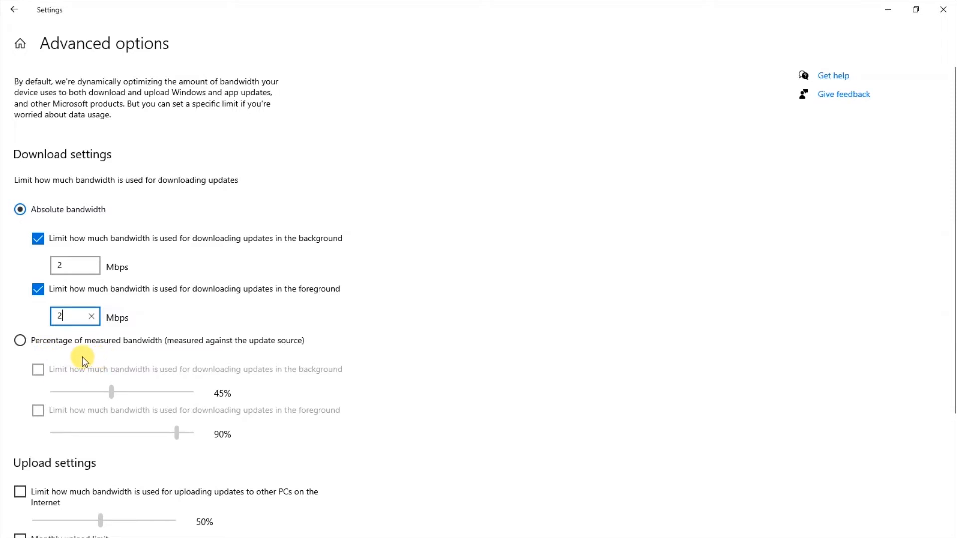
Switch the download limits to percentage of measured bandwidth and enable the background and foreground limits at 20% each
left_click(22, 342)
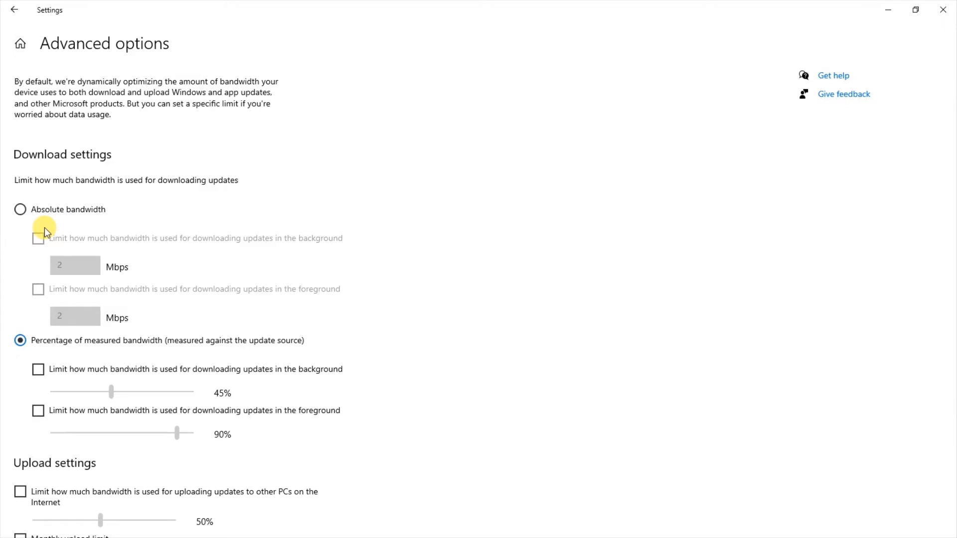
left_click(41, 373)
left_click(42, 414)
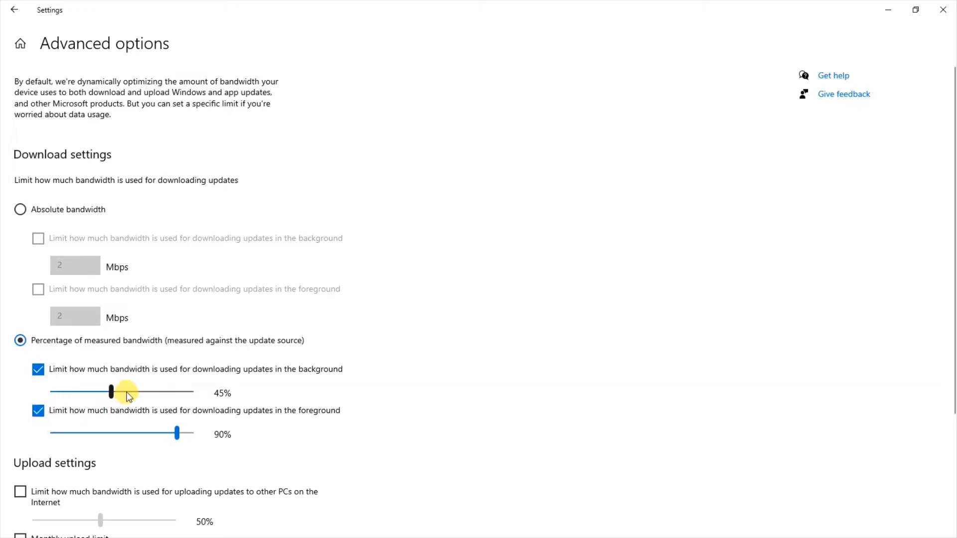
left_click_drag(112, 391, 76, 397)
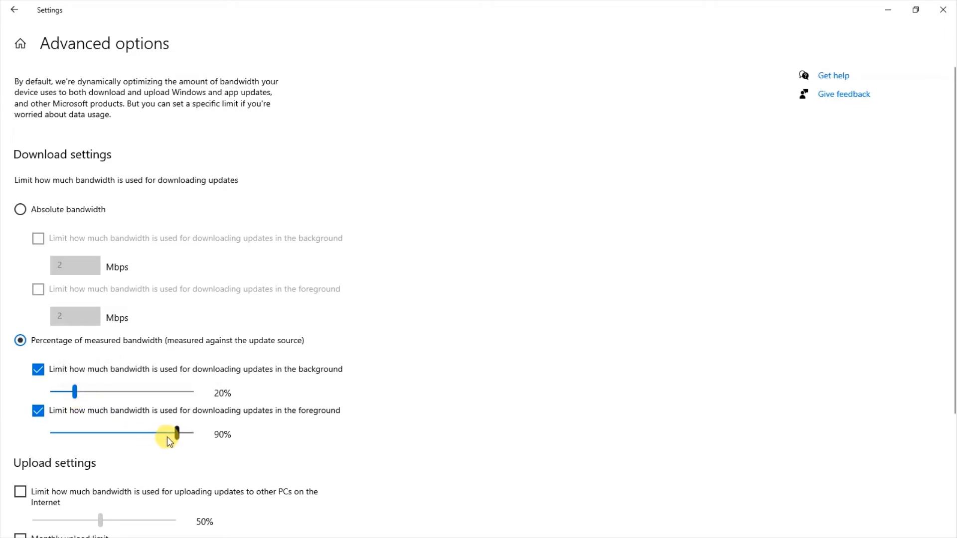
left_click_drag(176, 432, 75, 432)
scroll(76, 433, "down", 3)
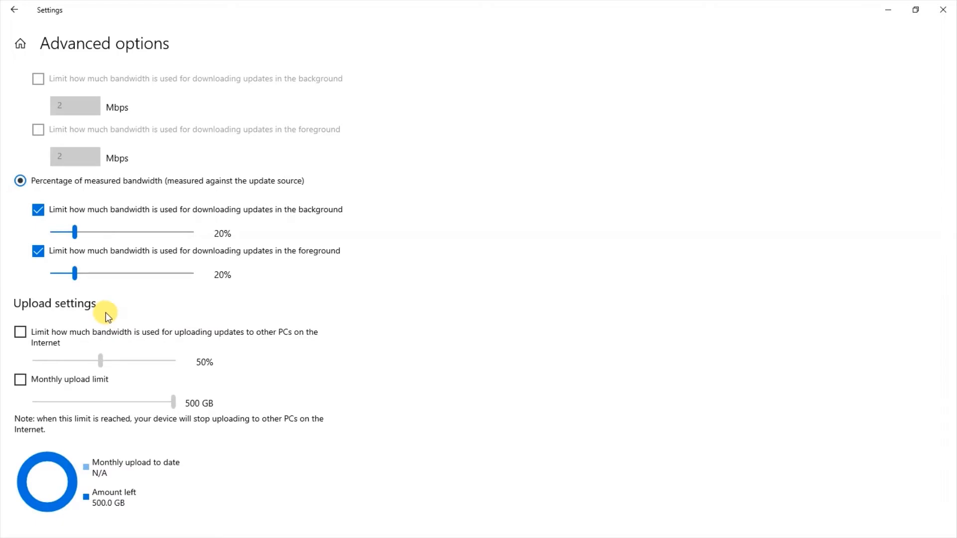
Turn off the foreground and background percentage limits for downloading updates
left_click(35, 251)
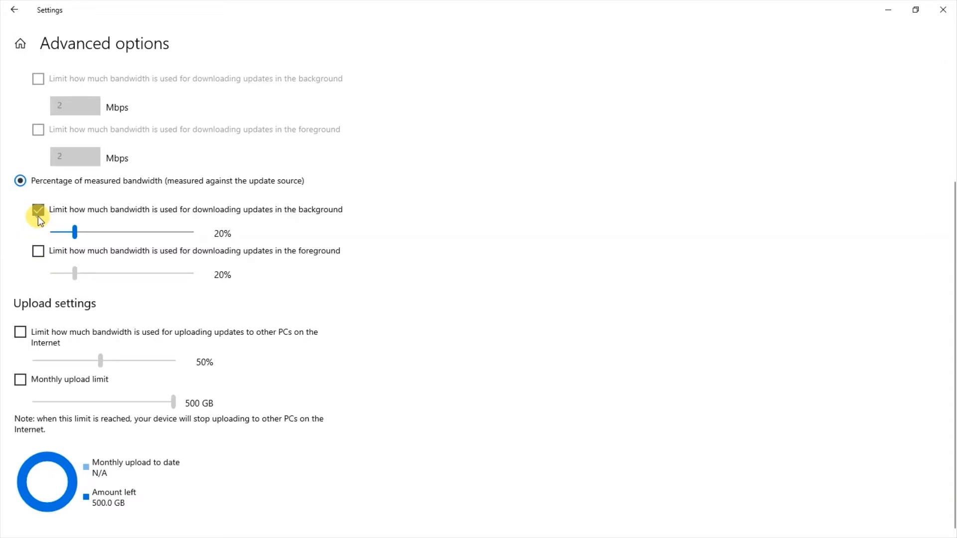
left_click(38, 213)
scroll(260, 303, "up", 4)
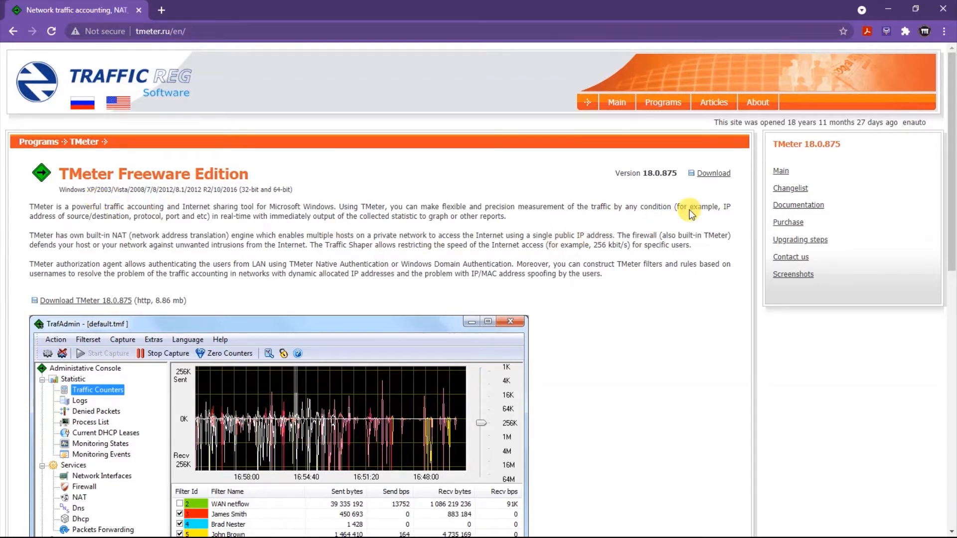
Download the TMeter 18.0.875 installer from the TMeter Freeware Edition page to the desktop and close the browser
left_click(720, 179)
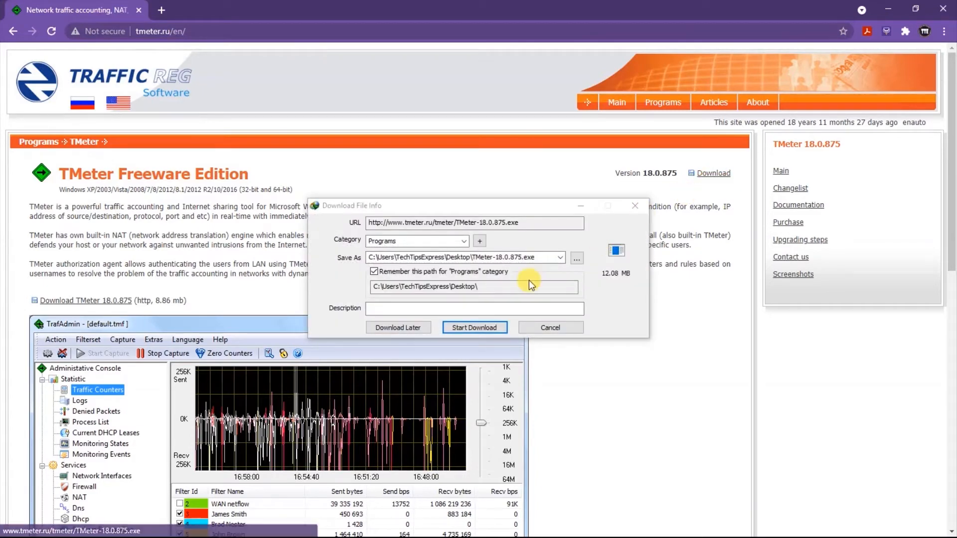
left_click(494, 327)
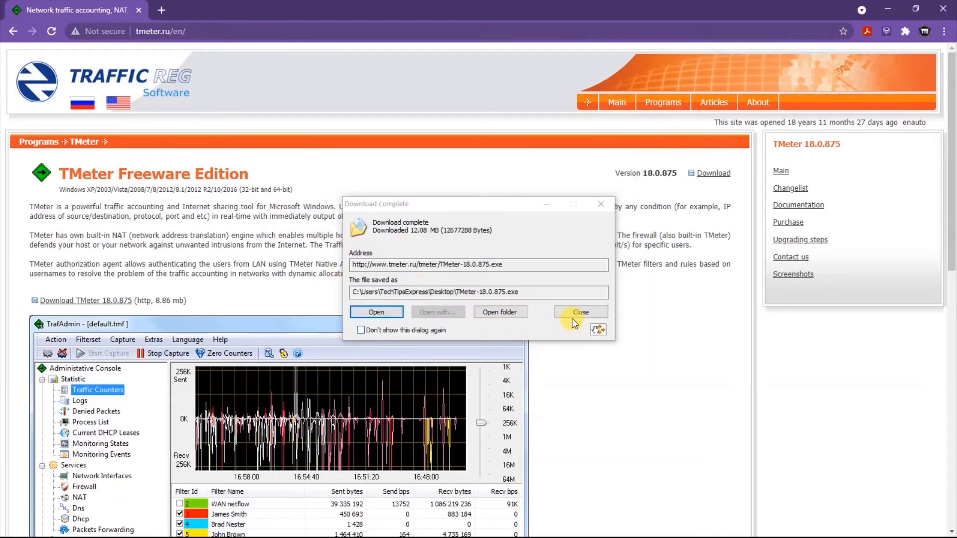
left_click(572, 315)
left_click(944, 7)
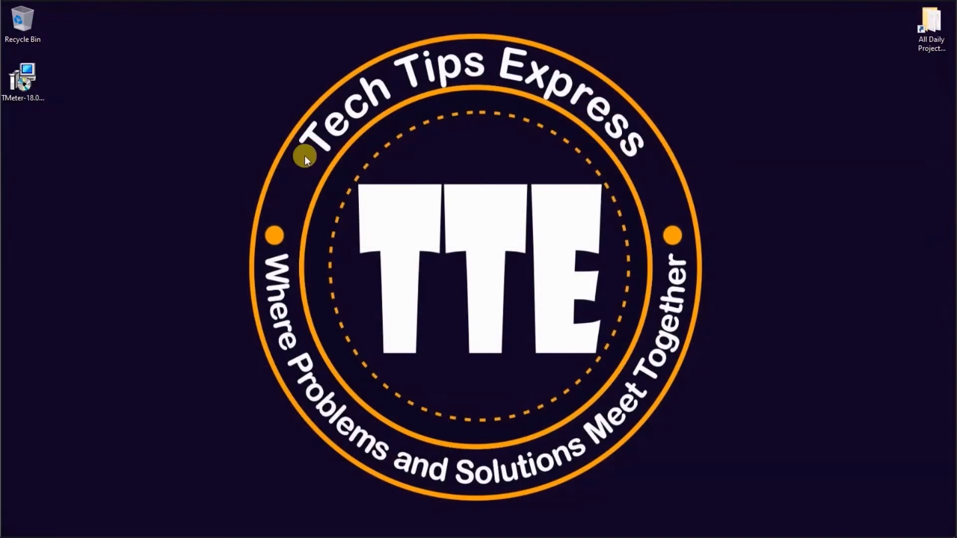
Run the downloaded TMeter installer and perform a full installation to C:\Program Files\TMeter
double_click(31, 99)
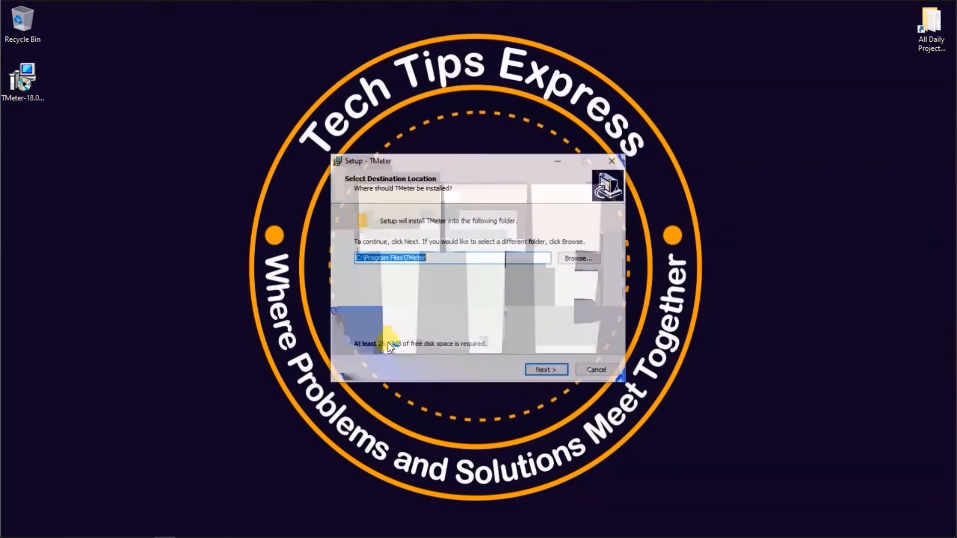
left_click(544, 375)
left_click(544, 375)
left_click(543, 376)
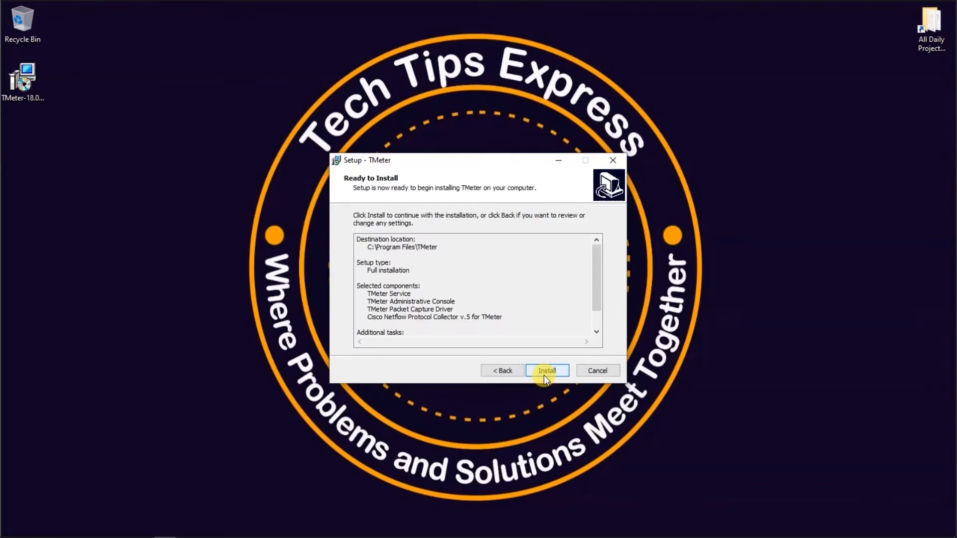
left_click(544, 375)
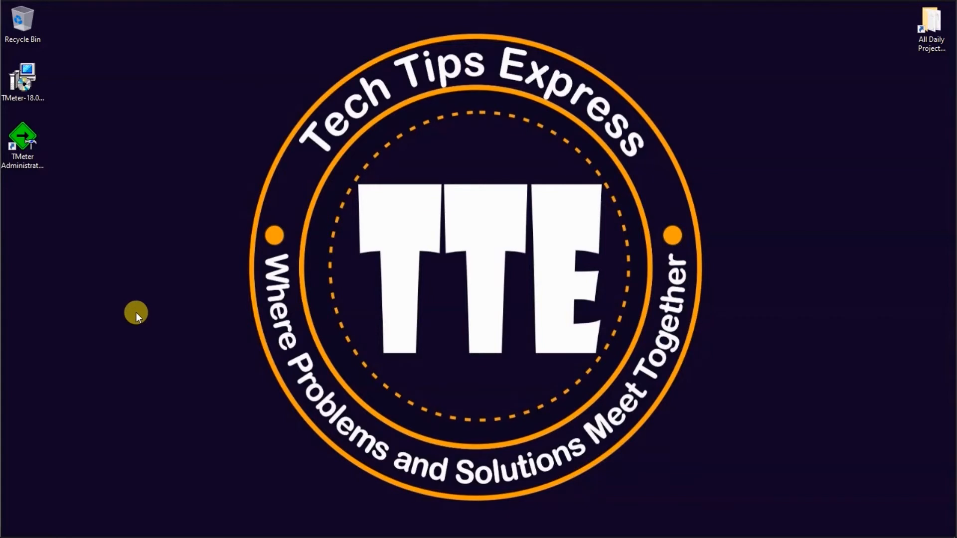
Search Windows for tmeter, launch the TMeter Administrative Console, and maximize it after dismissing the network adapter notice
left_click(42, 165)
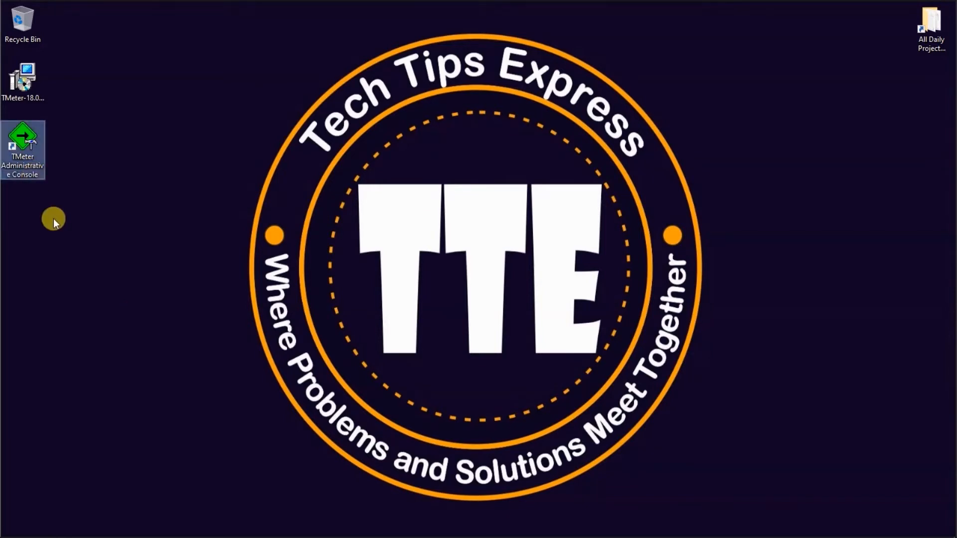
left_click(33, 530)
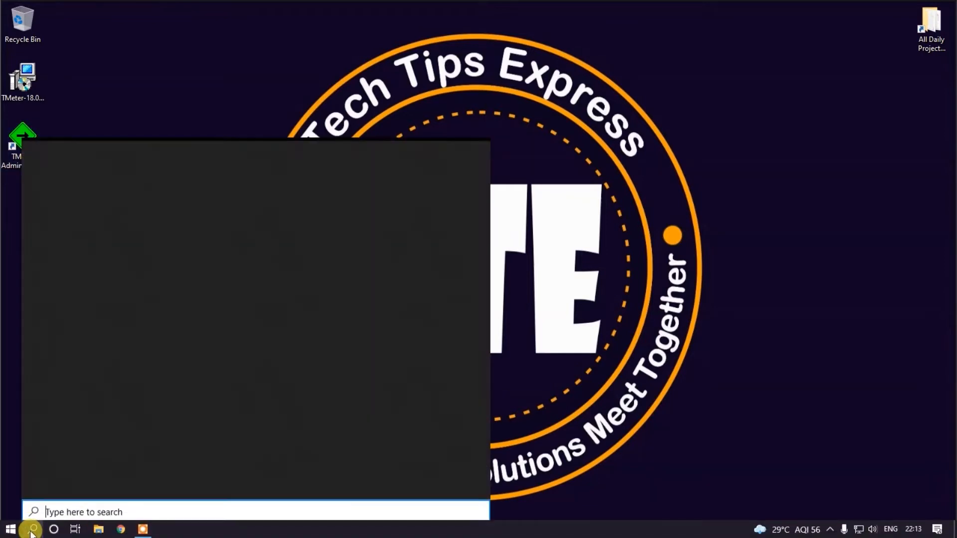
type("tmeter")
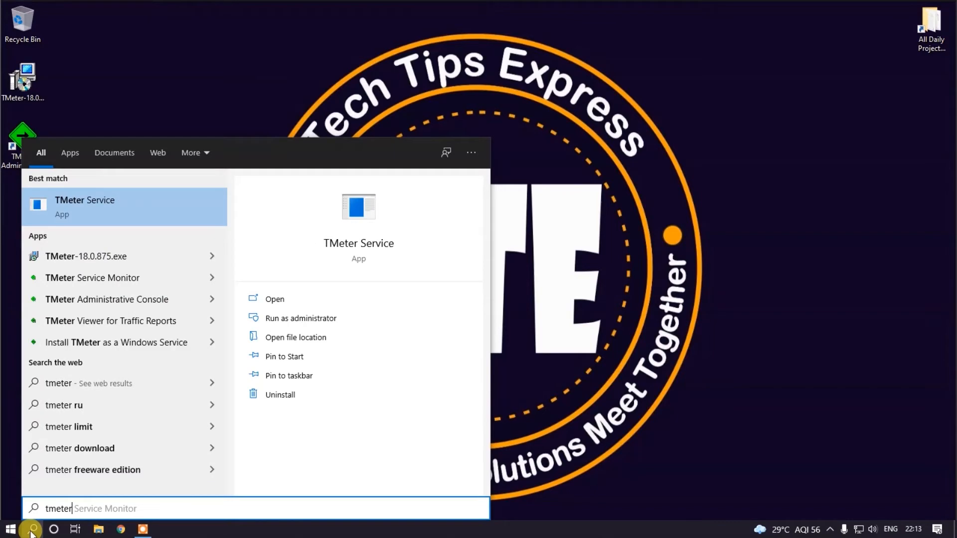
left_click(133, 306)
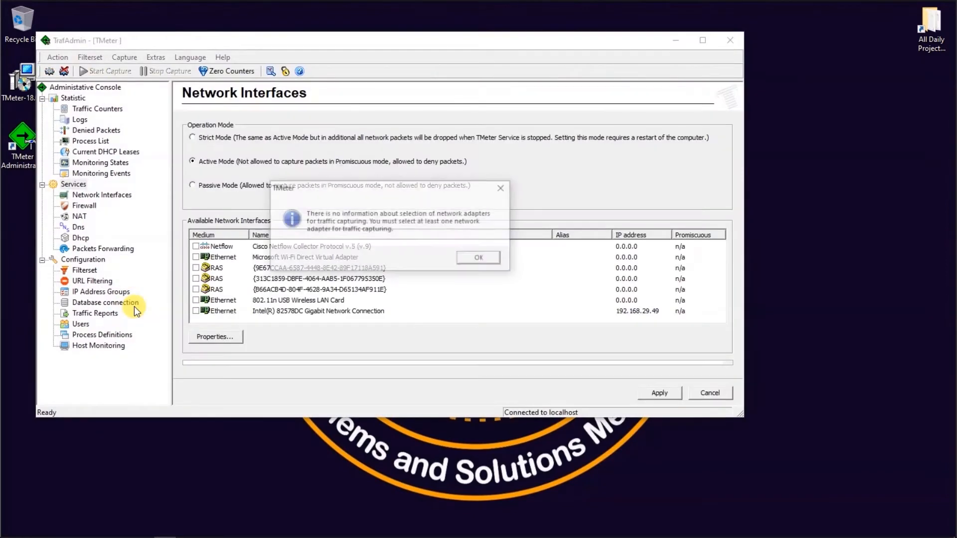
left_click(472, 265)
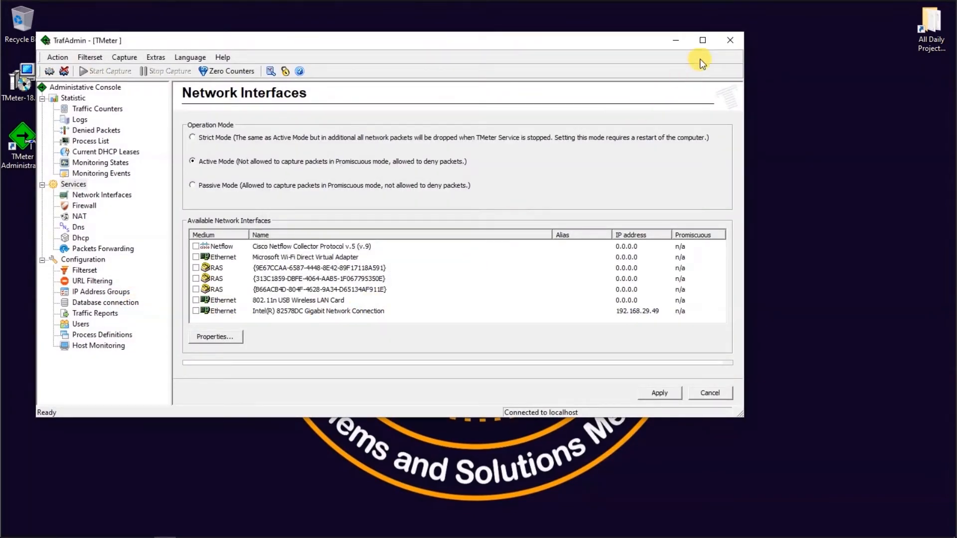
left_click(703, 40)
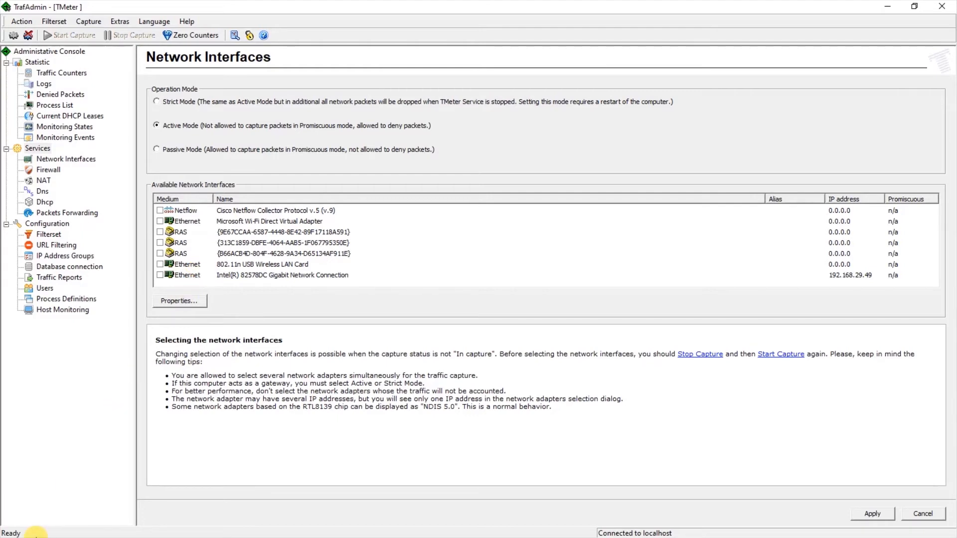
Minimize the TMeter console and open View network connections through a Windows search for "network connections"
left_click(887, 7)
left_click(33, 529)
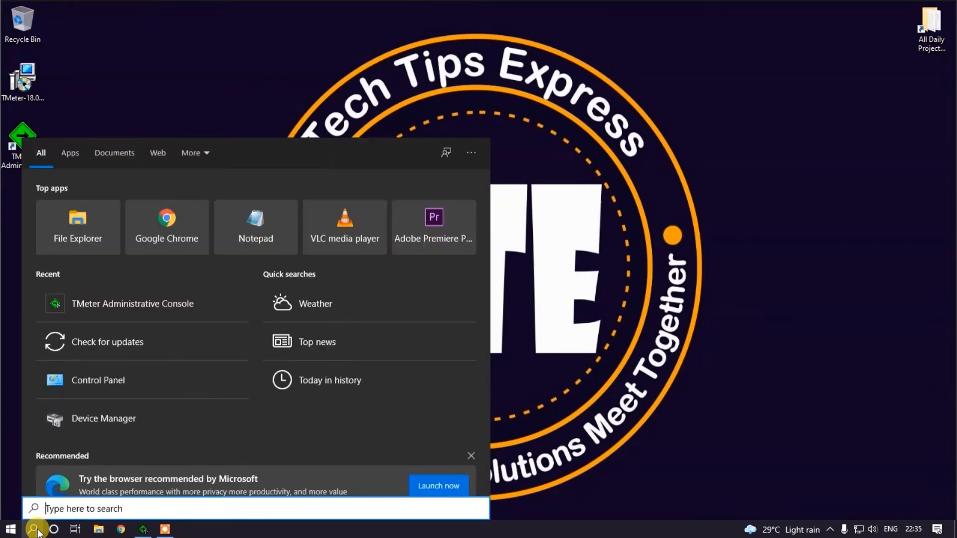
type("networ")
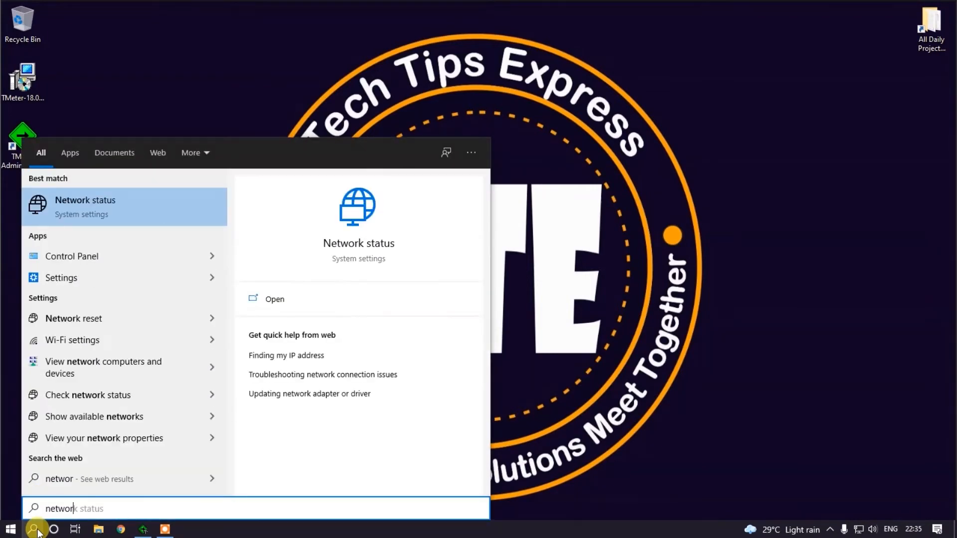
type("k conne")
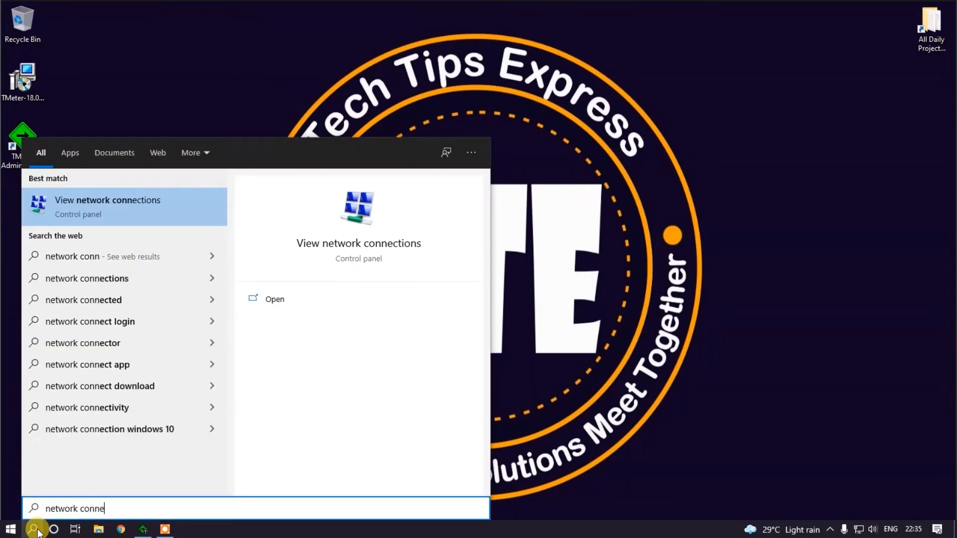
type("ctions")
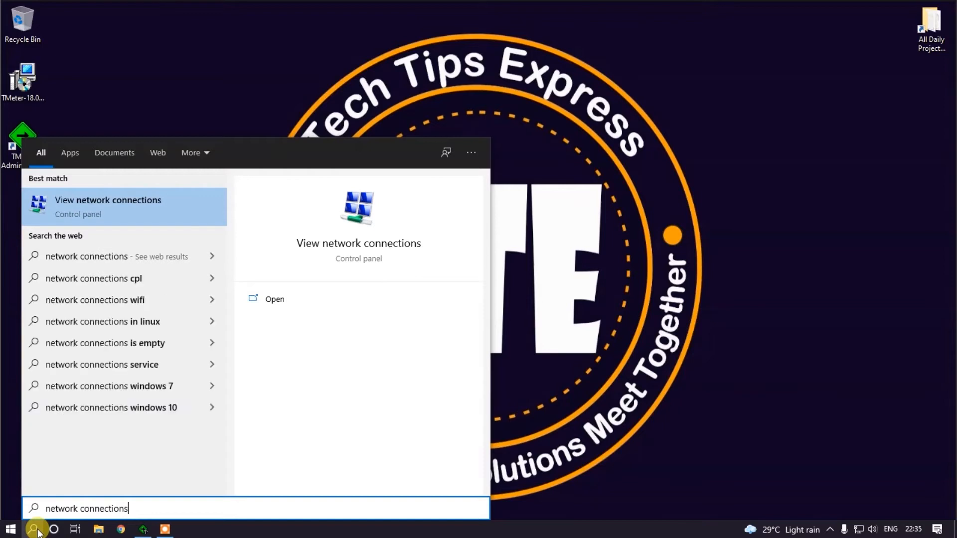
left_click(152, 214)
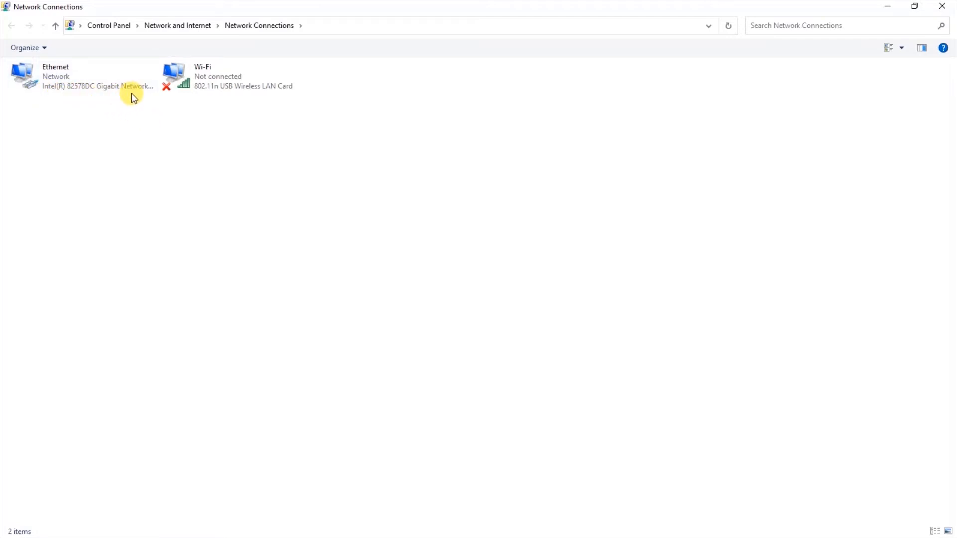
Restore the Network Connections and TMeter windows to smaller sizes and bring Network Connections to the front for comparing the adapters
left_click(916, 6)
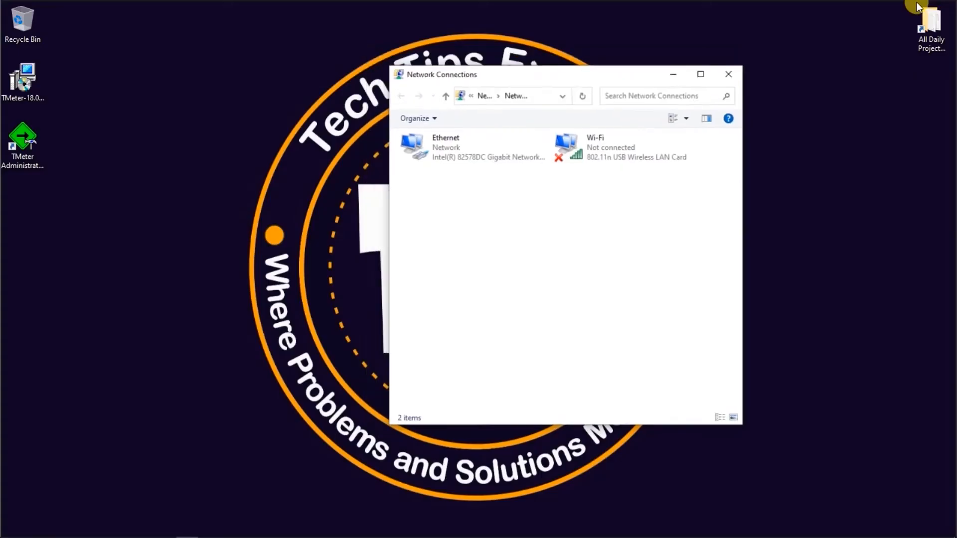
left_click(144, 530)
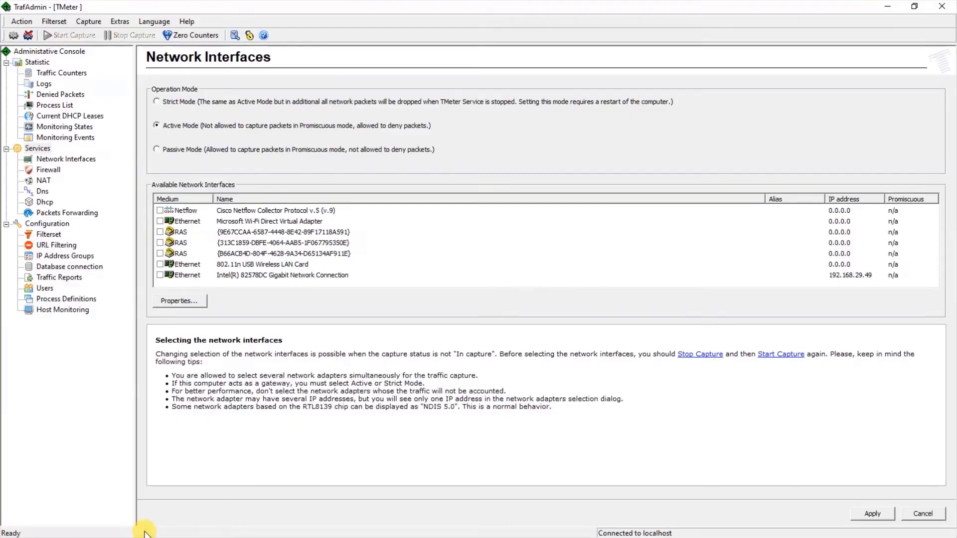
left_click(908, 6)
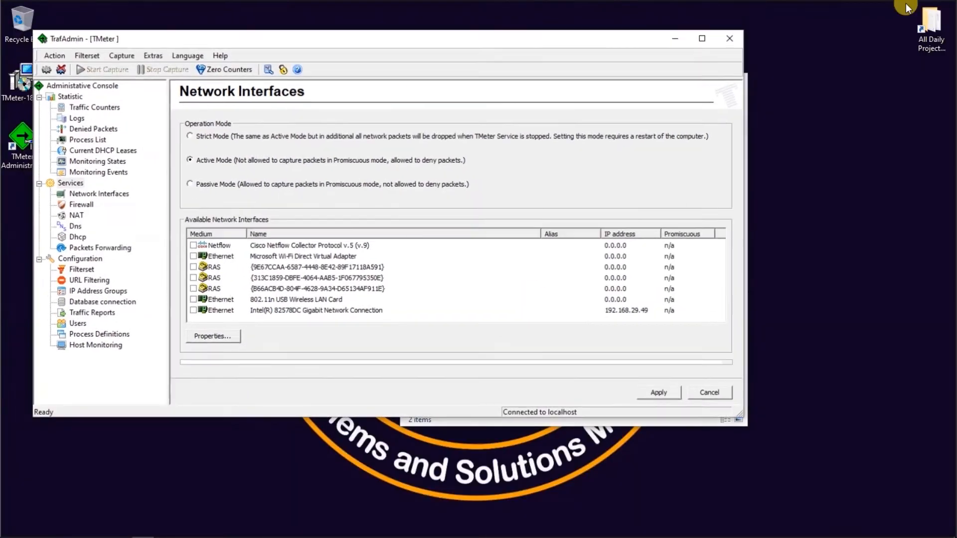
left_click(187, 530)
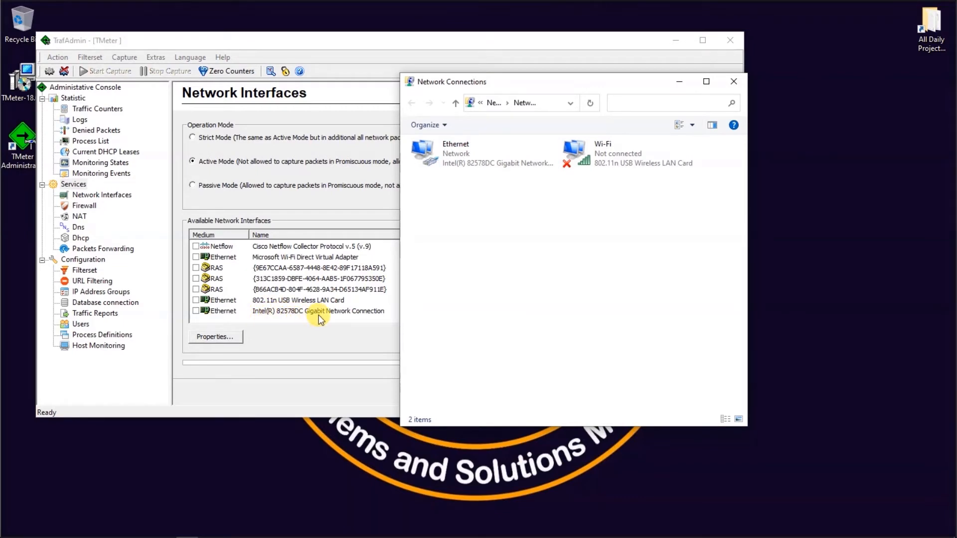
Enable the Intel(R) 82578DC Gigabit Network Connection interface for capture and open Windows Network & Internet settings before choosing its alias type
left_click(196, 311)
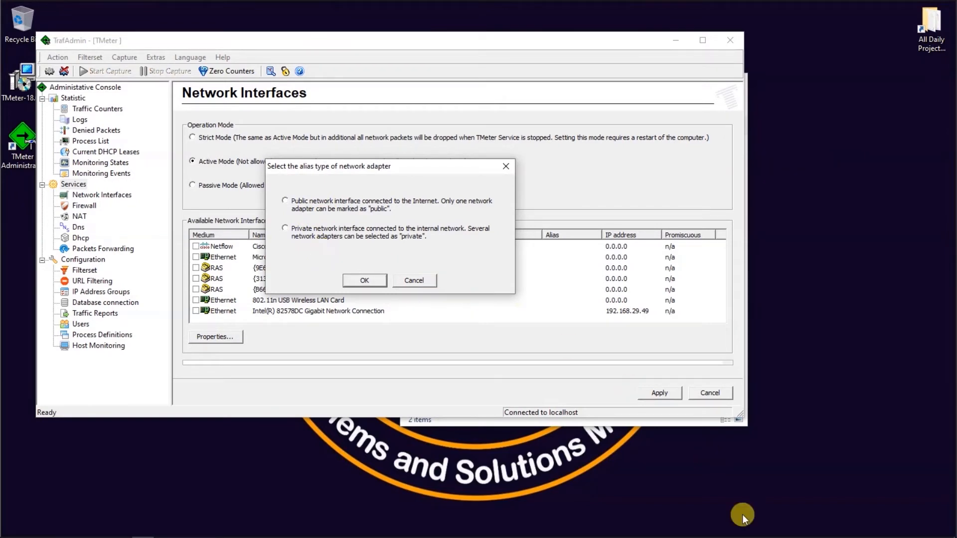
mouse_move(853, 535)
right_click(855, 535)
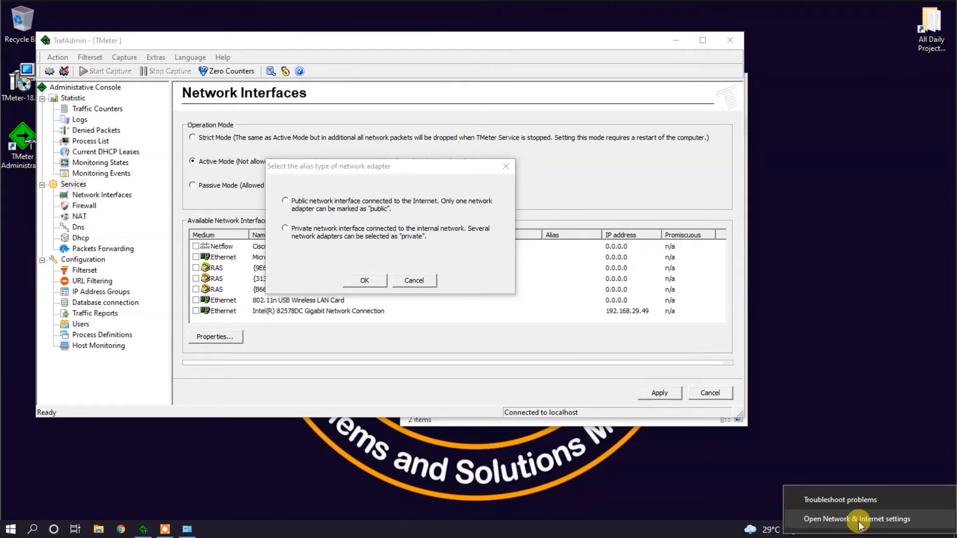
left_click(858, 520)
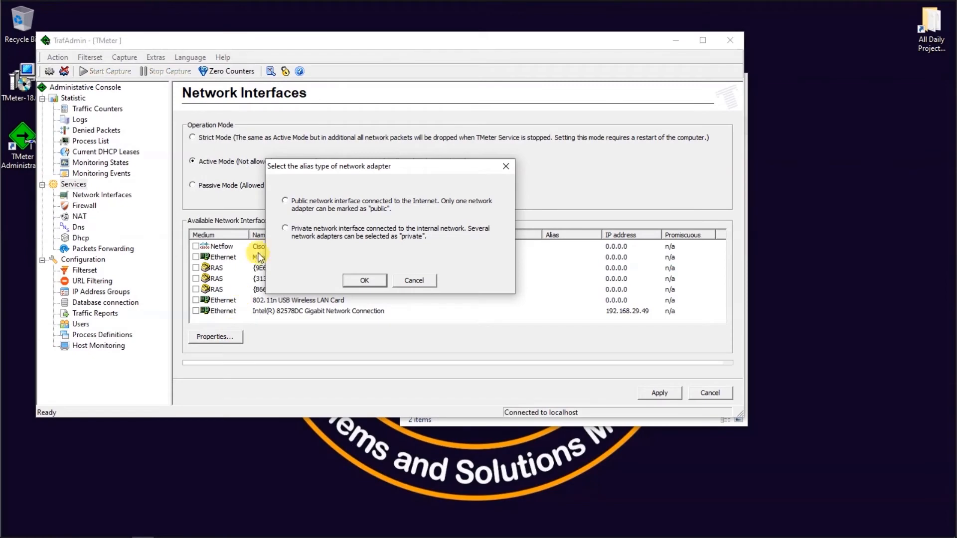
Assign the Intel Gigabit adapter as a private network interface and apply the interface selection in the maximized console
left_click(284, 232)
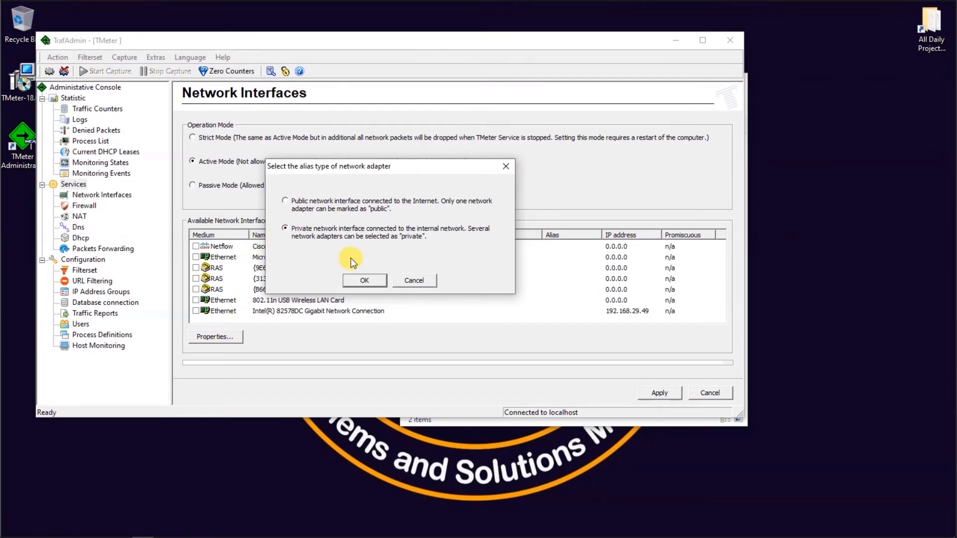
left_click(374, 282)
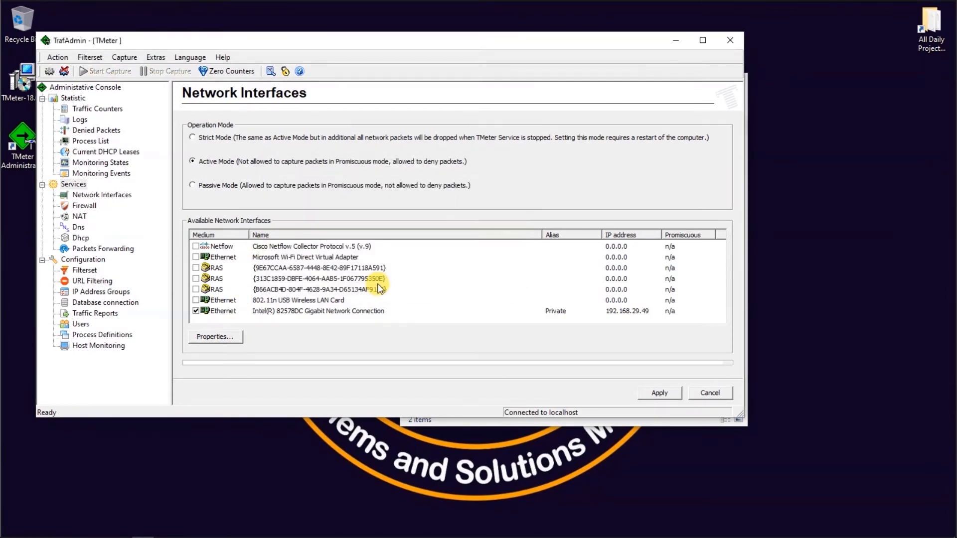
left_click(697, 43)
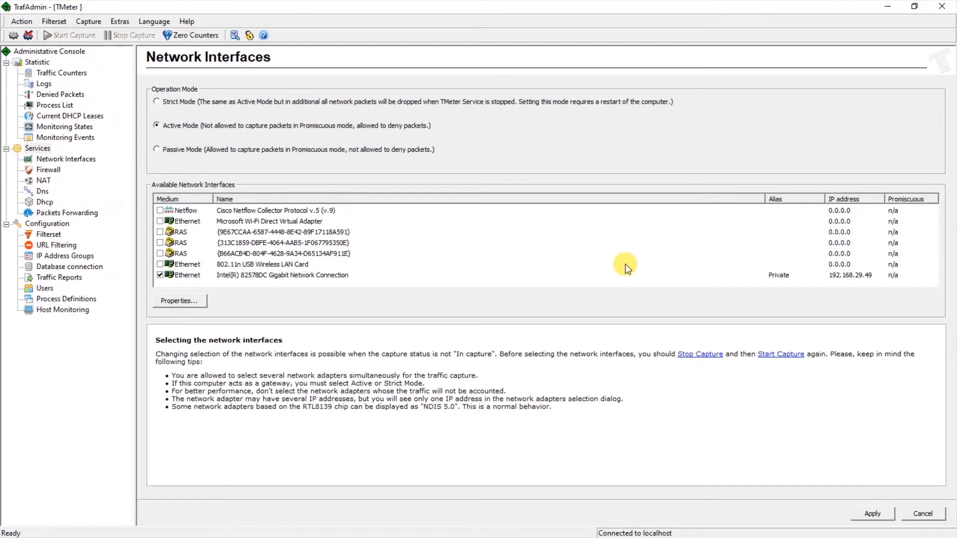
left_click(885, 518)
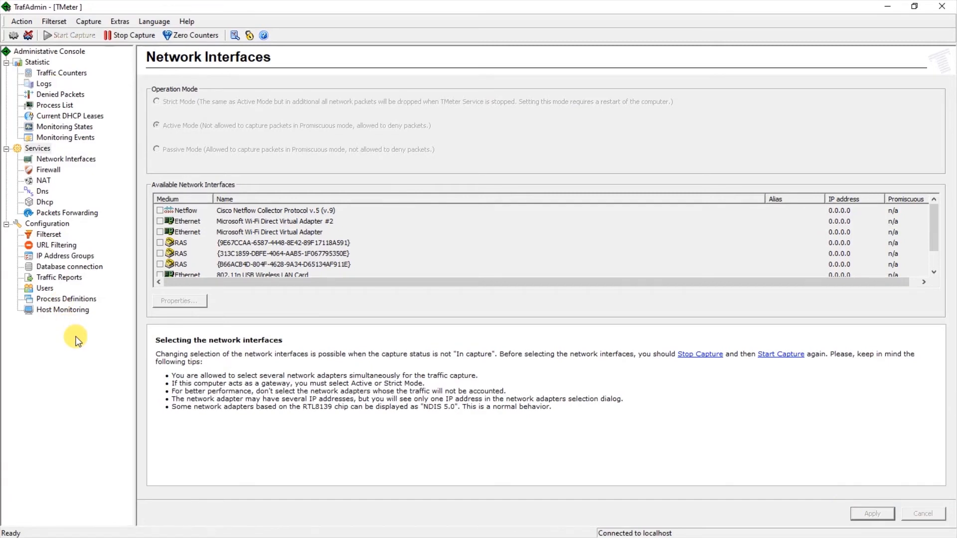
Open Process Definitions and start adding a new process definition, ready for its image file path
left_click(89, 159)
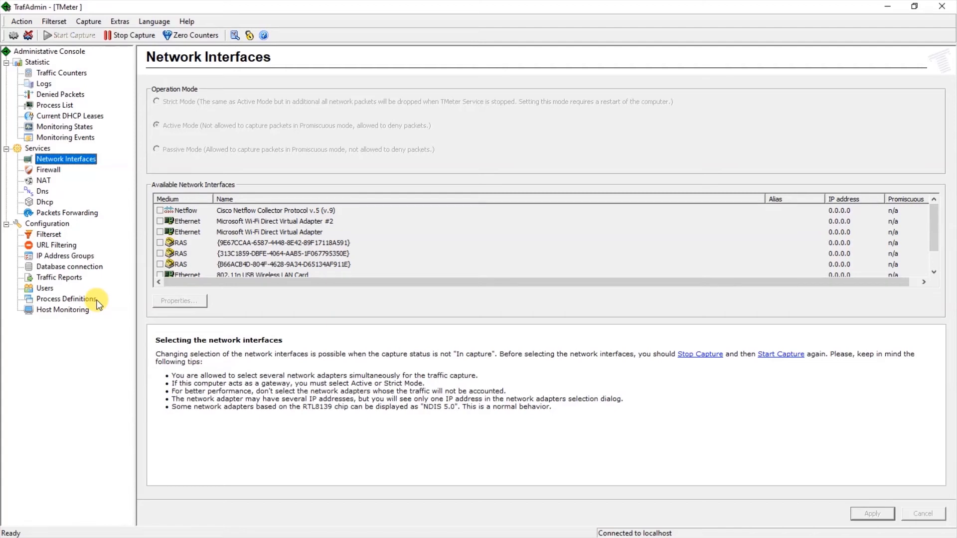
left_click(90, 299)
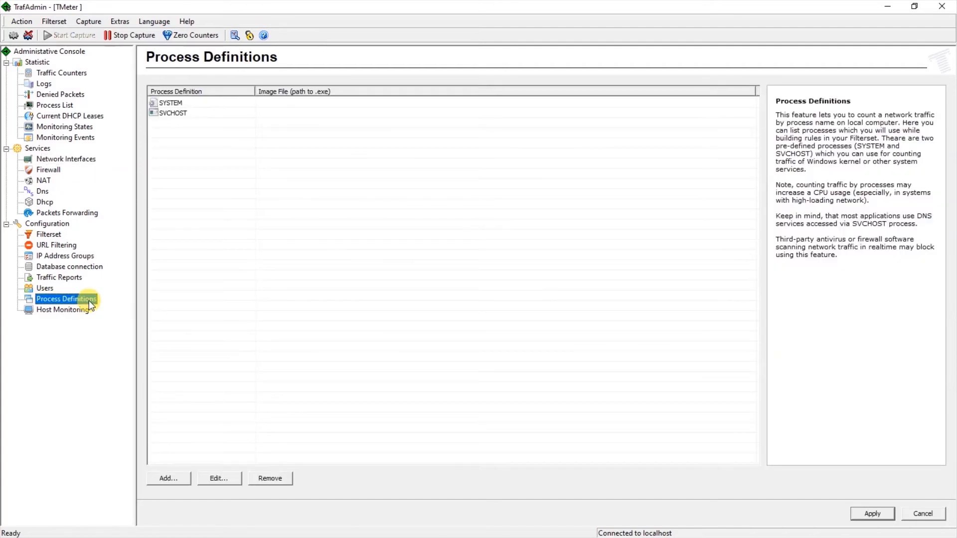
left_click(186, 482)
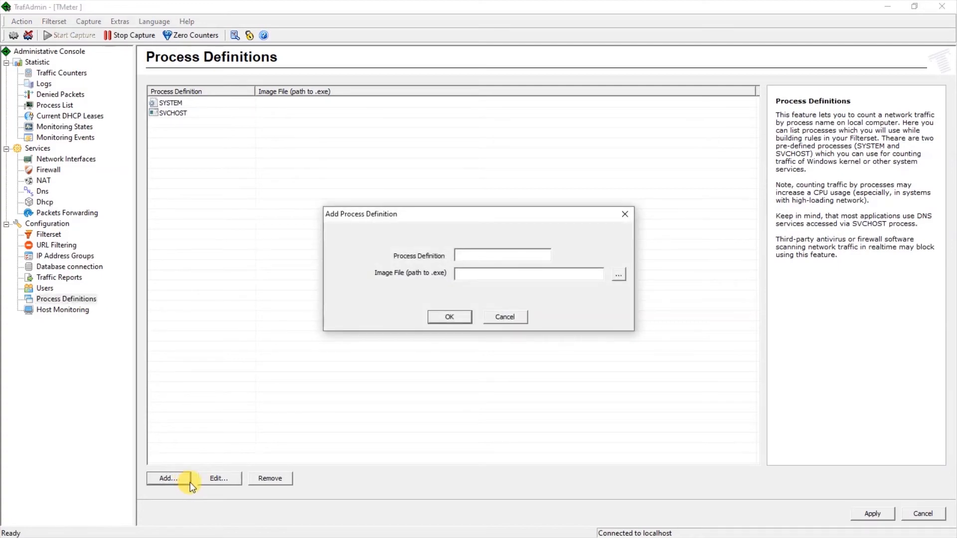
left_click(567, 277)
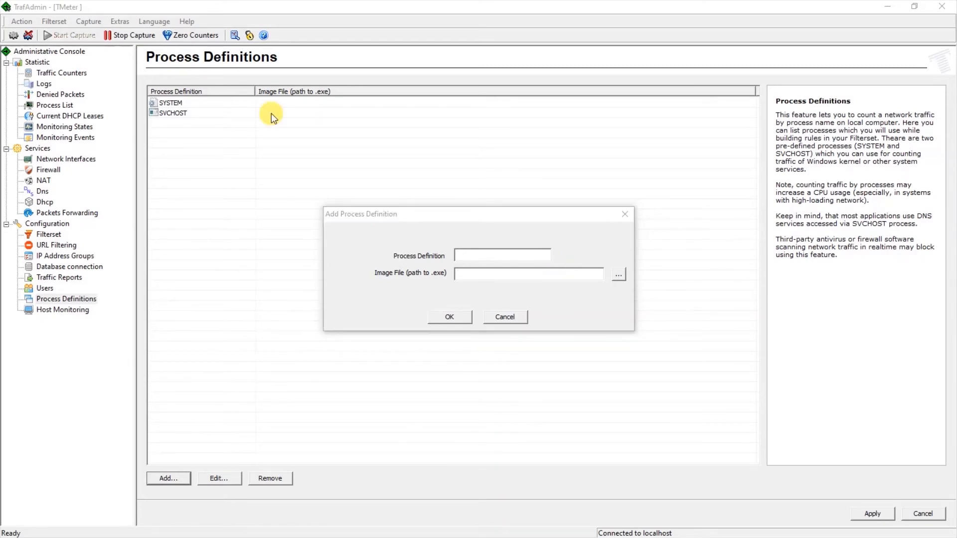
Search Windows for chrome and follow the Google Chrome shortcut's file location to the folder containing the chrome application
key("super")
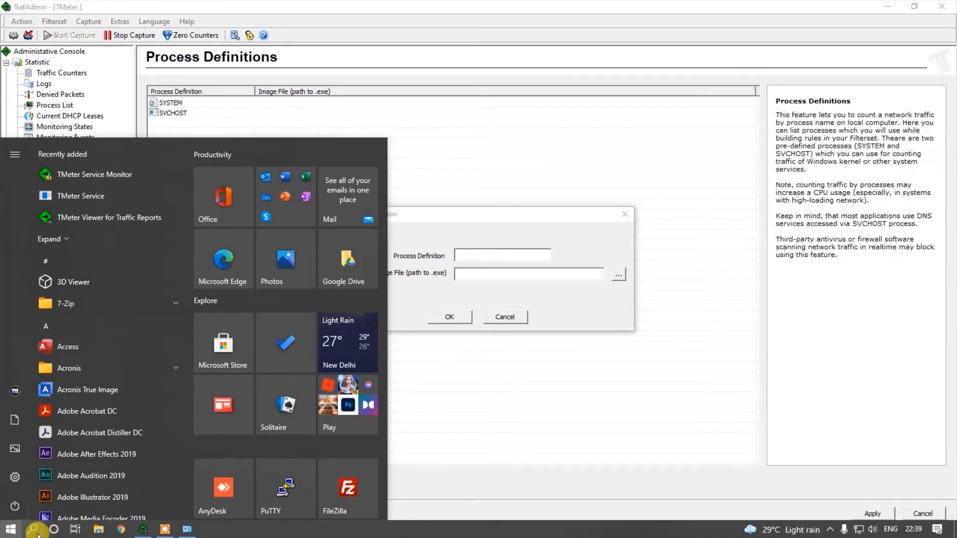
left_click(34, 530)
type("chrome")
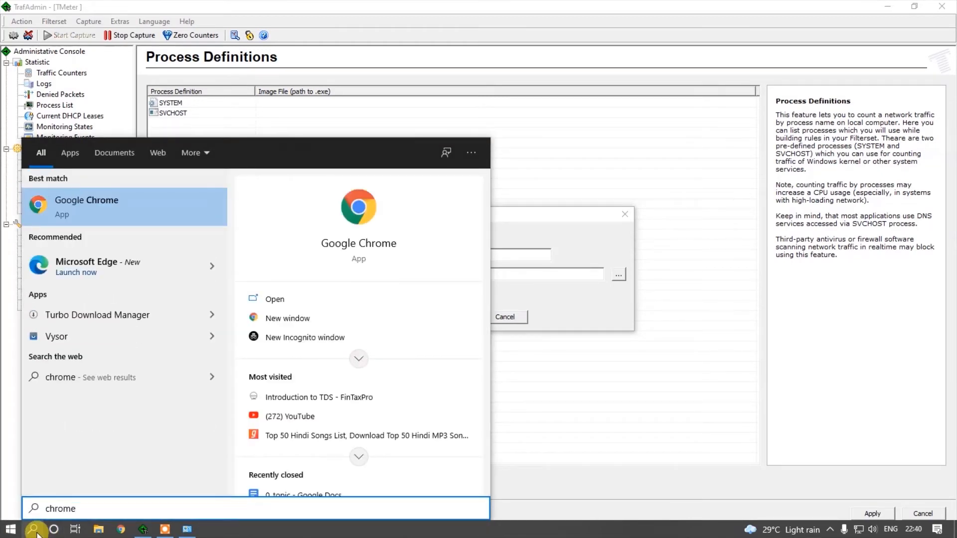
right_click(128, 207)
left_click(188, 239)
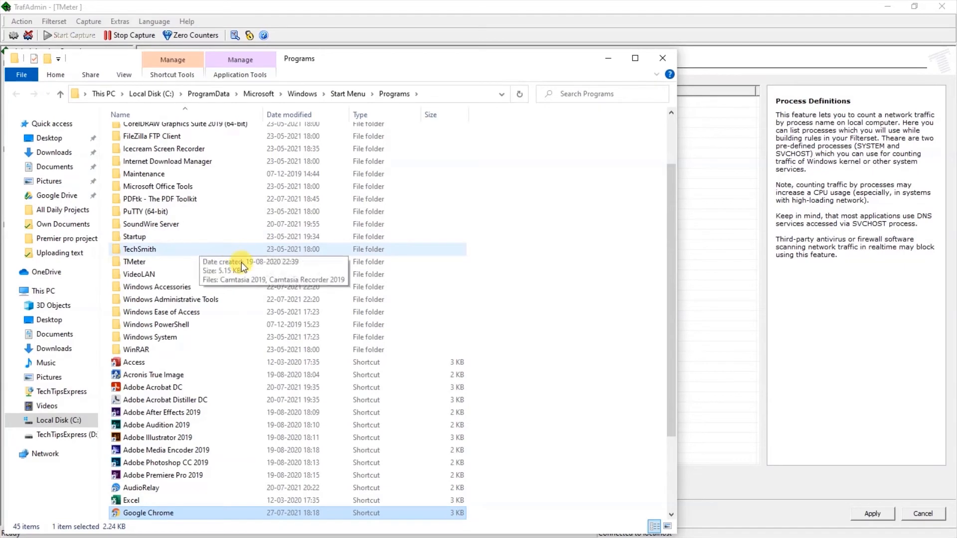
scroll(230, 250, "down", 3)
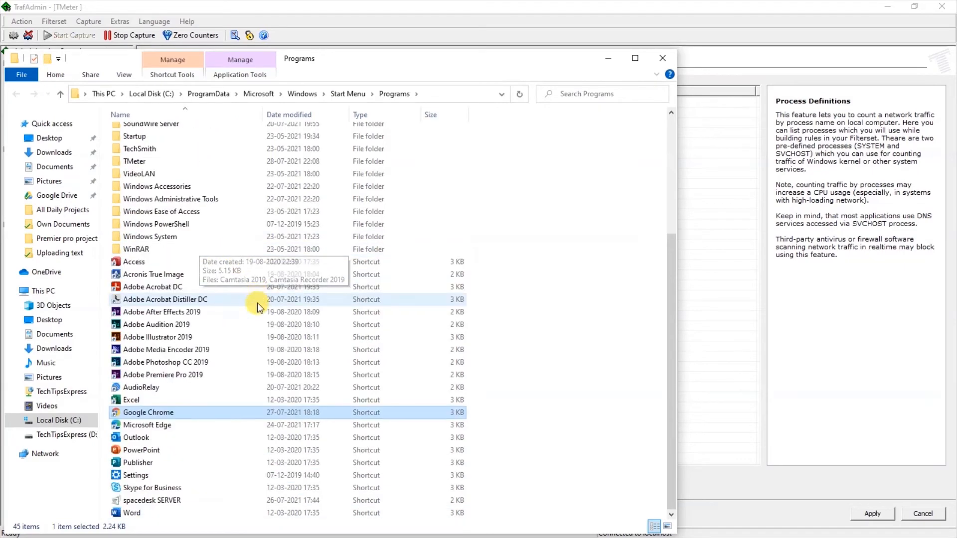
right_click(164, 413)
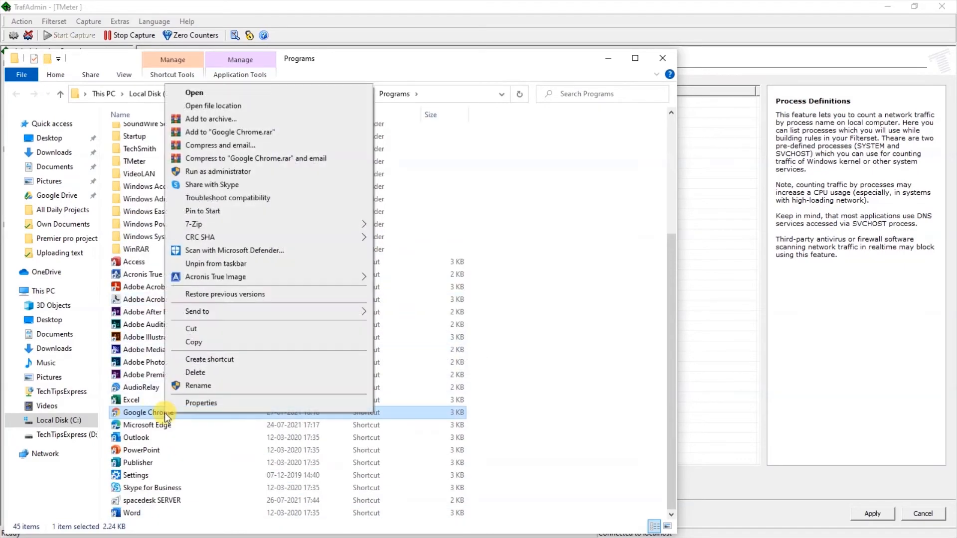
left_click(262, 109)
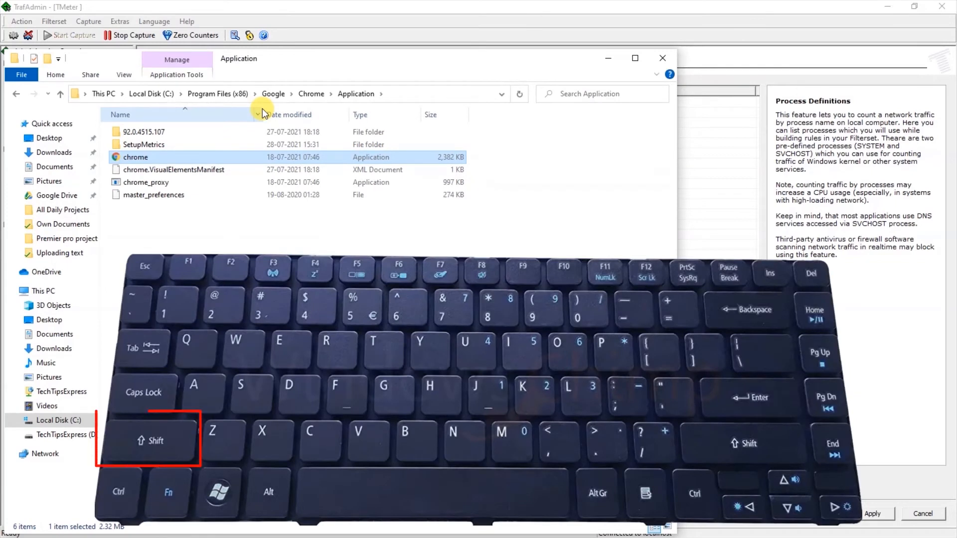
Copy the full path of the chrome application file and close the File Explorer window
right_click(181, 155, "shift")
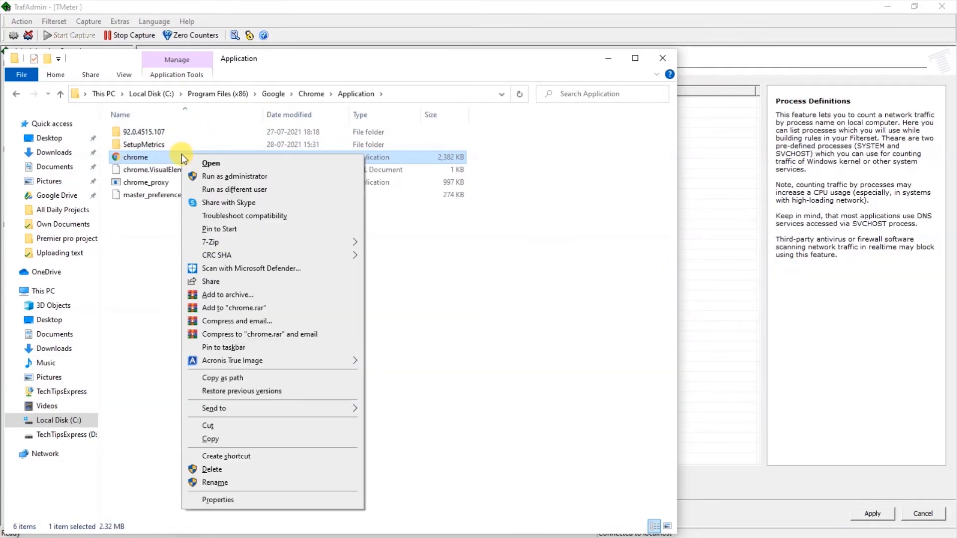
left_click(247, 378)
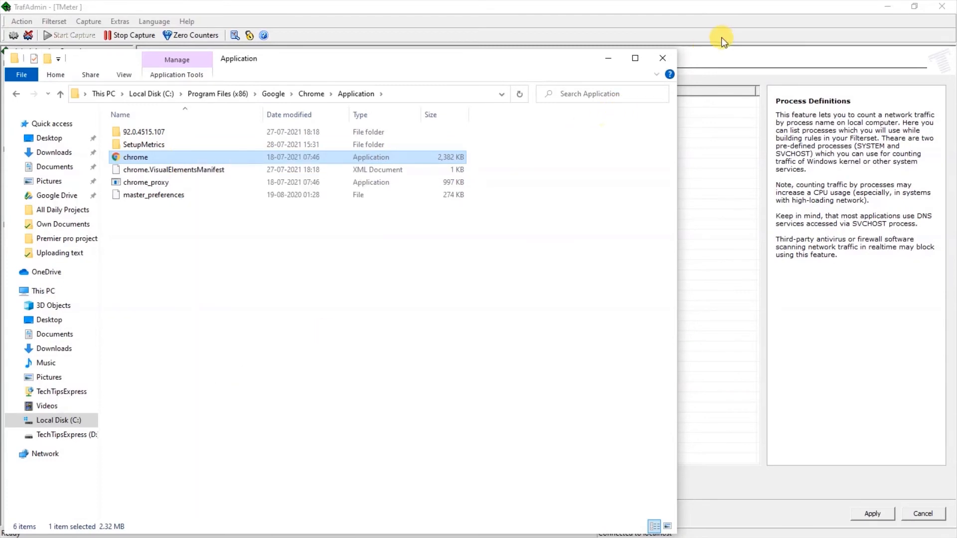
left_click(662, 58)
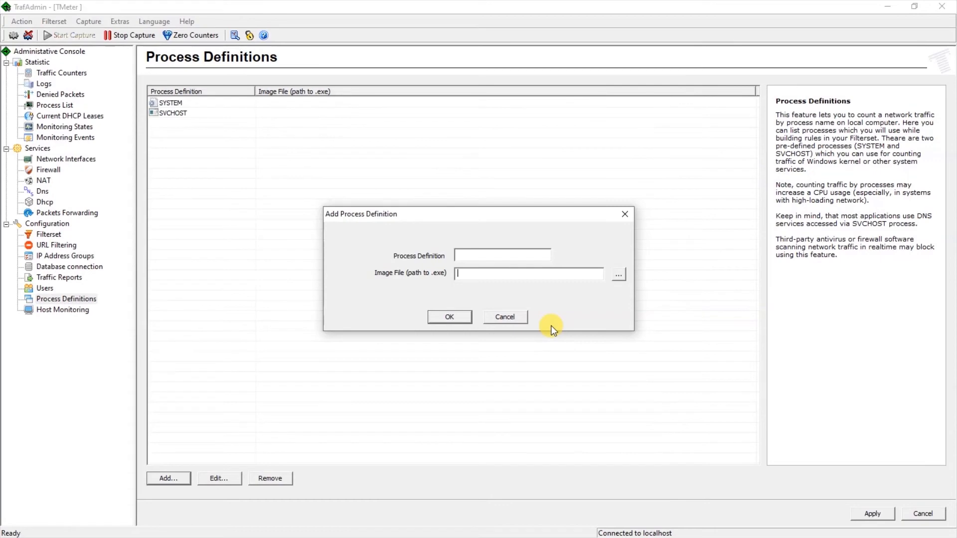
Set the image file to C:\Program Files (x86)\Google\Chrome\Application\chrome.exe without quotation marks, and name the process definition Chrome
right_click(541, 275)
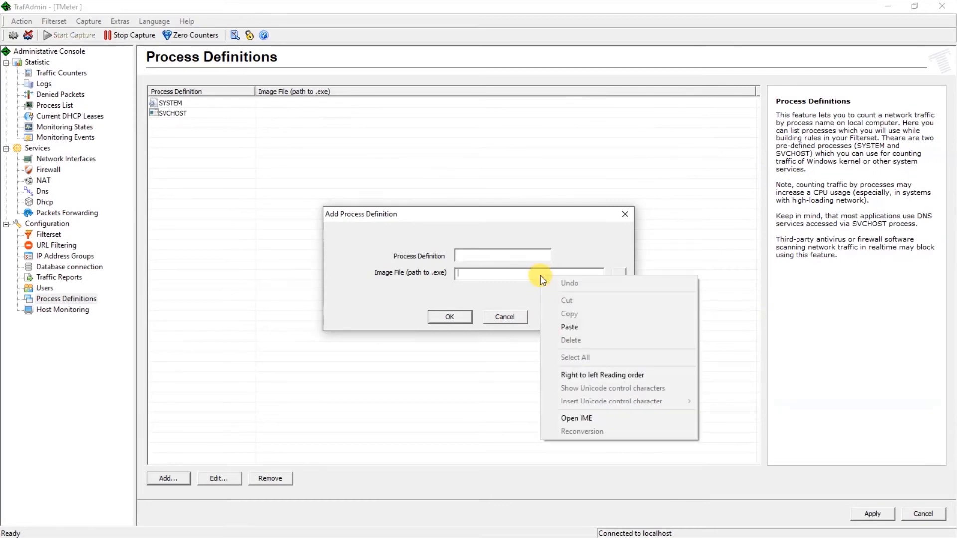
left_click(564, 328)
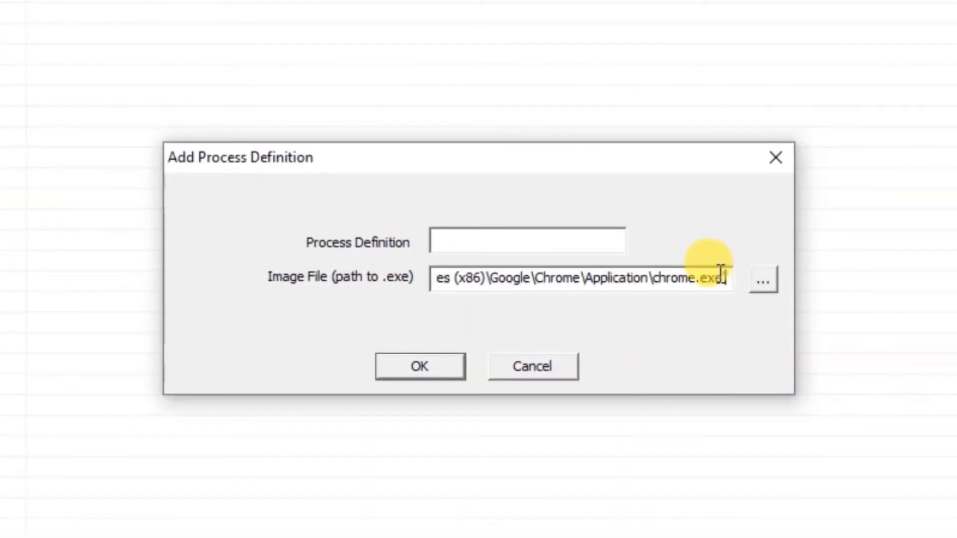
key("BackSpace")
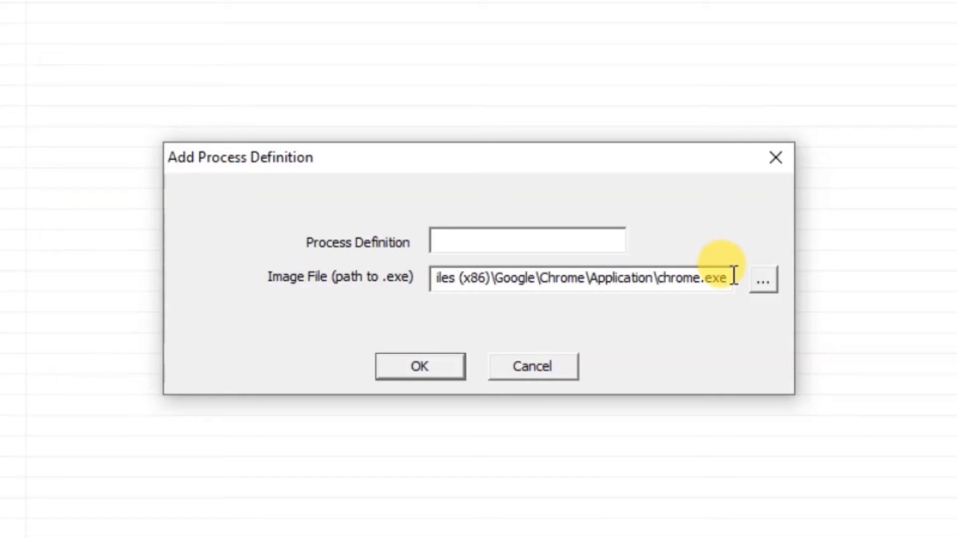
left_click_drag(734, 275, 374, 260)
left_click(442, 274)
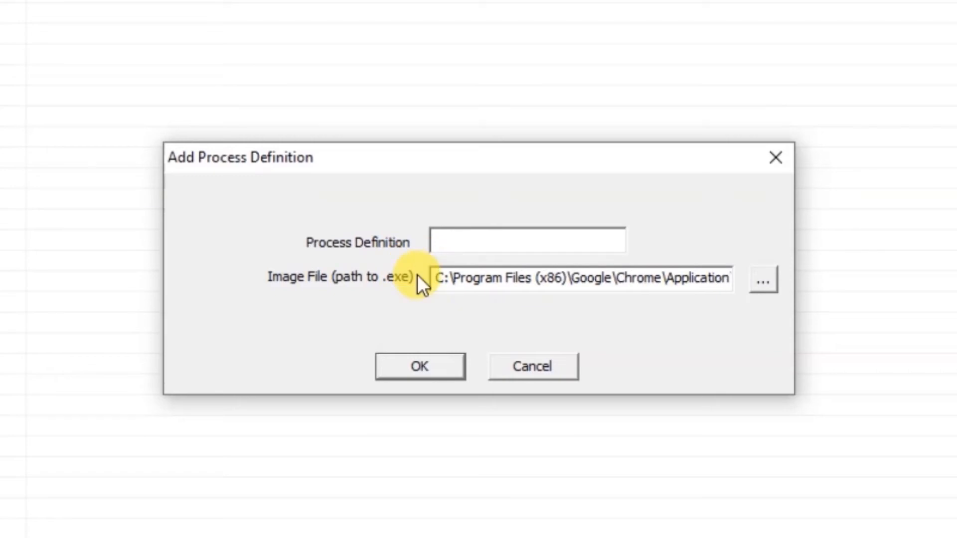
left_click(486, 234)
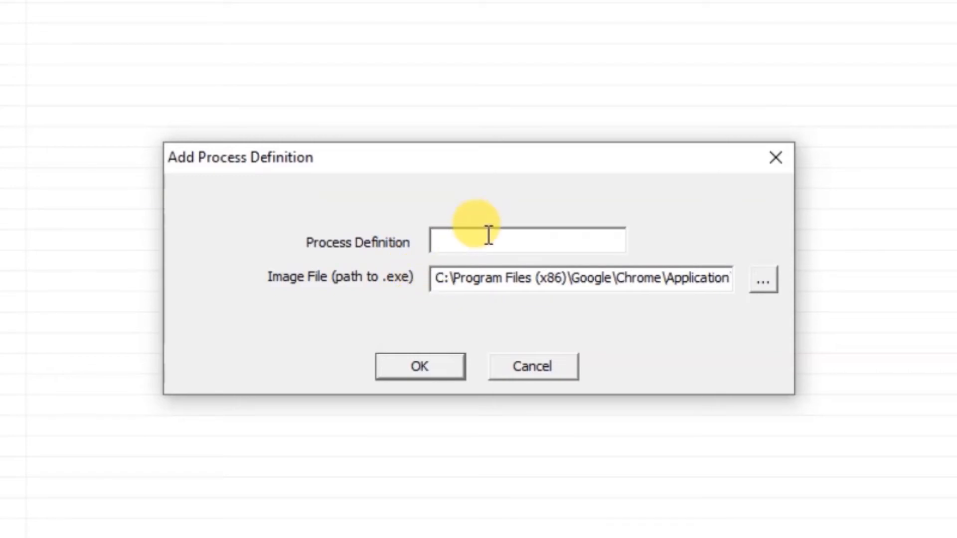
type("Chrome")
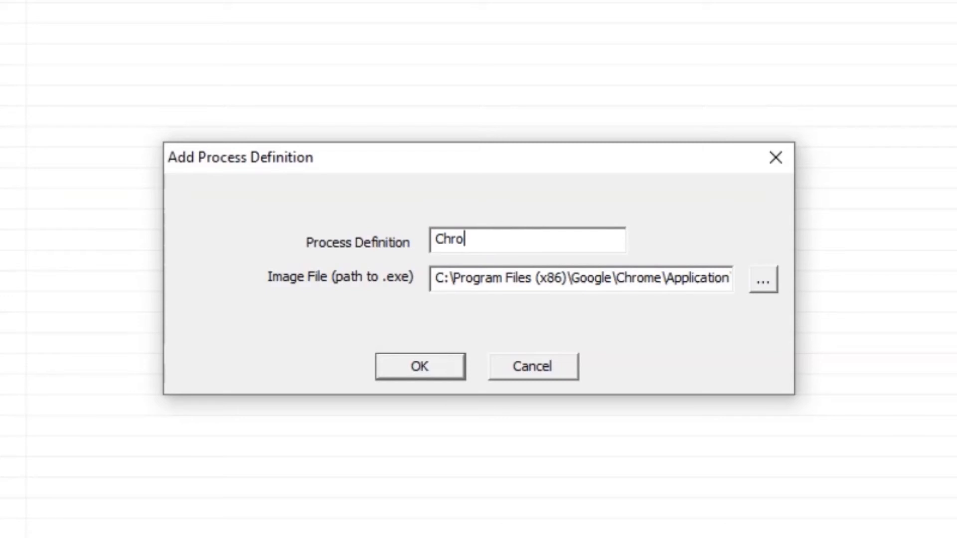